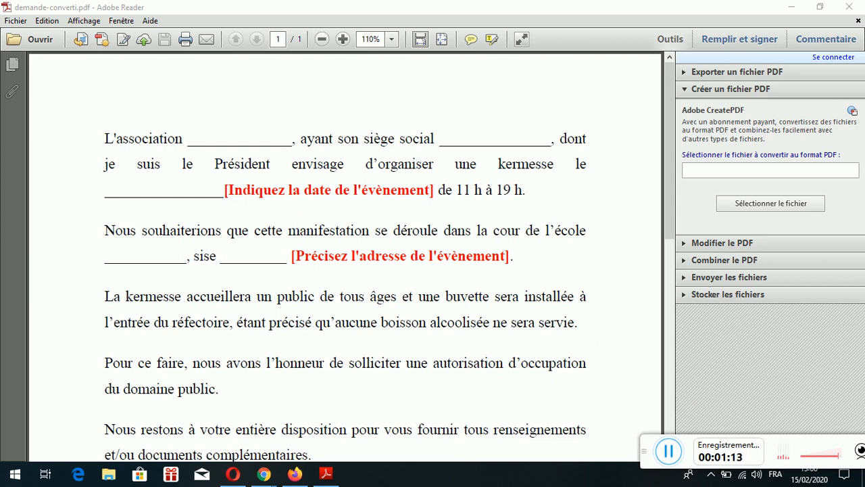
Review the kermesse authorisation letter from its opening paragraph to the closing sentence
scroll(345, 257, down, 2)
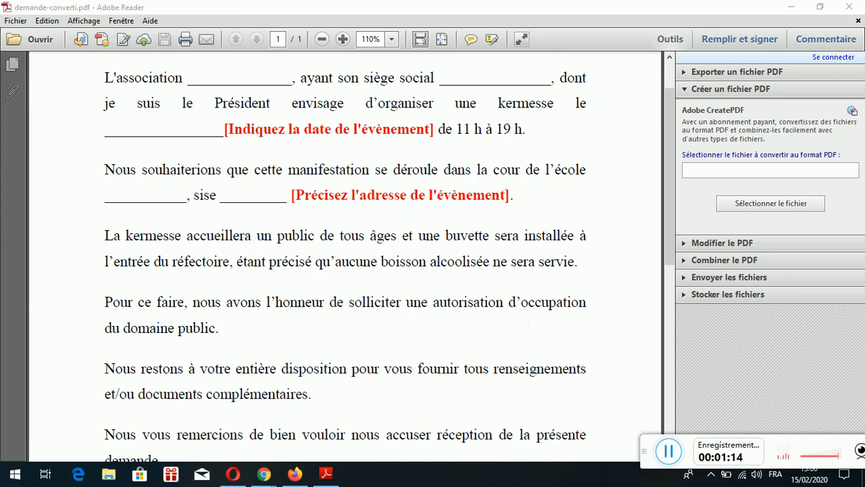
scroll(654, 269, up, 2)
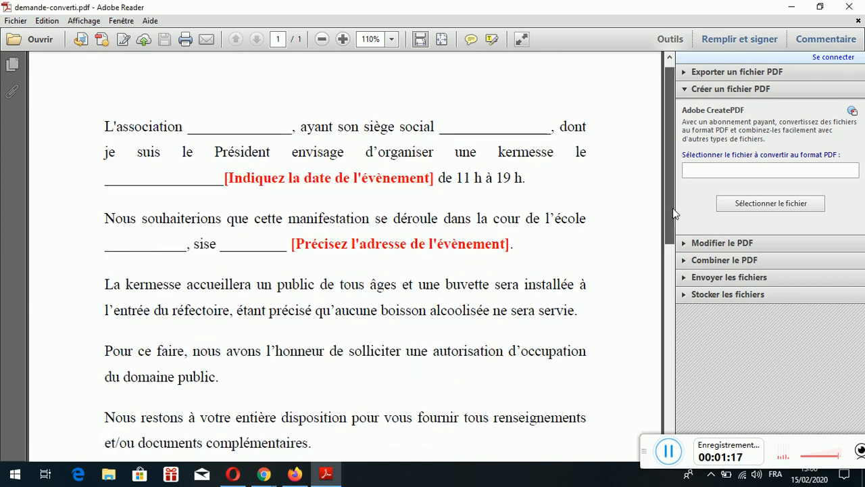
scroll(606, 319, down, 9)
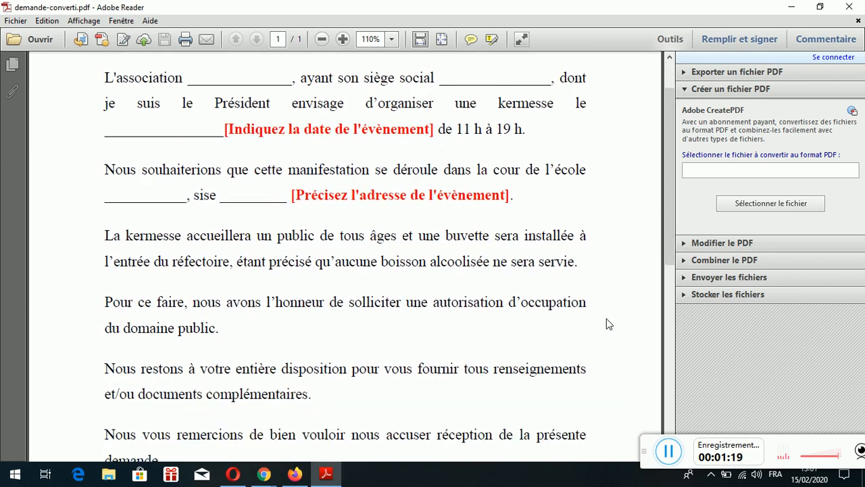
scroll(606, 318, down, 4)
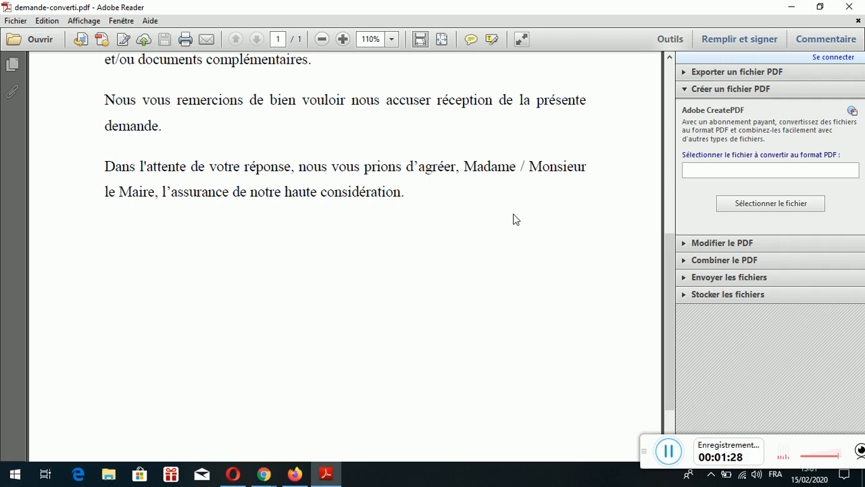
scroll(533, 277, up, 5)
scroll(533, 277, up, 1)
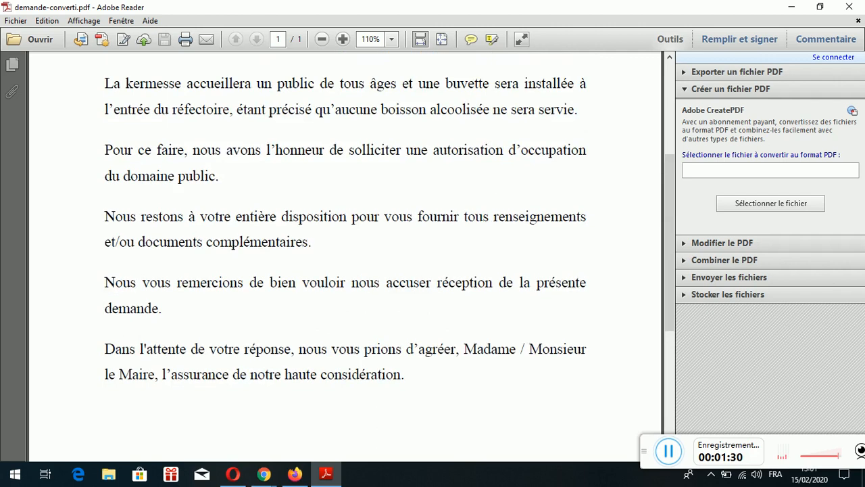
scroll(533, 278, down, 6)
scroll(533, 277, down, 2)
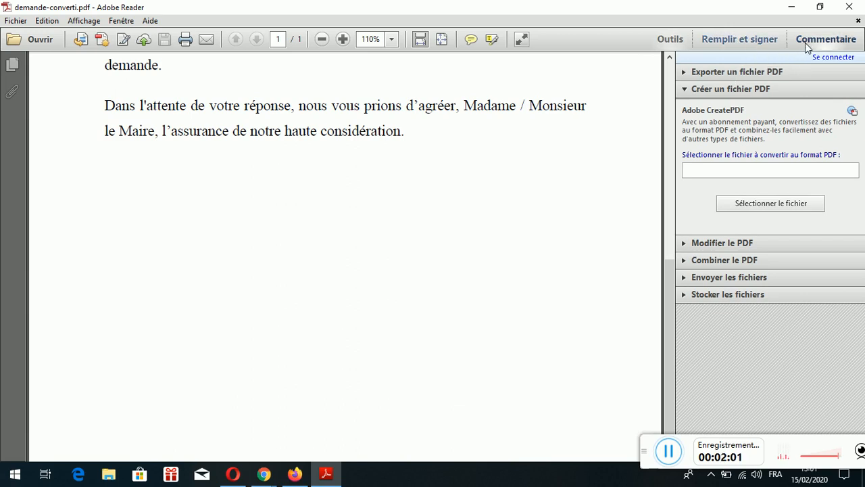
Bring up the fill-and-sign tools and add the text "ffgddffgfgf" just after the letter's closing sentence
click(744, 42)
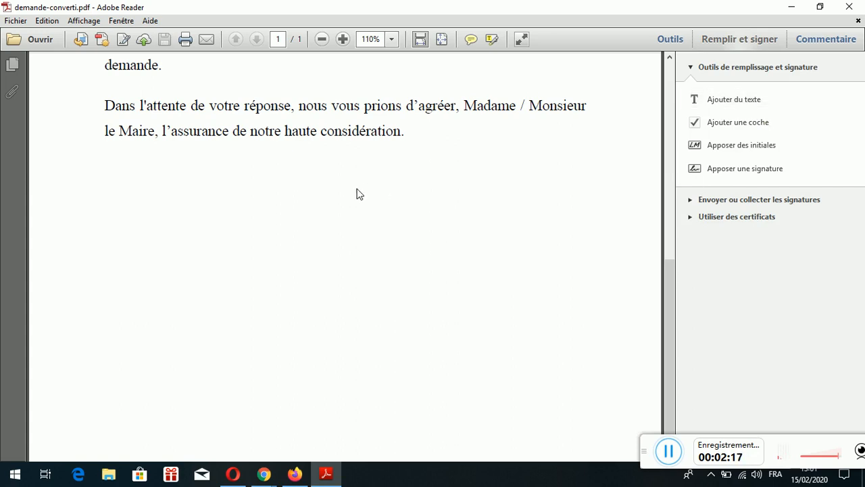
click(741, 100)
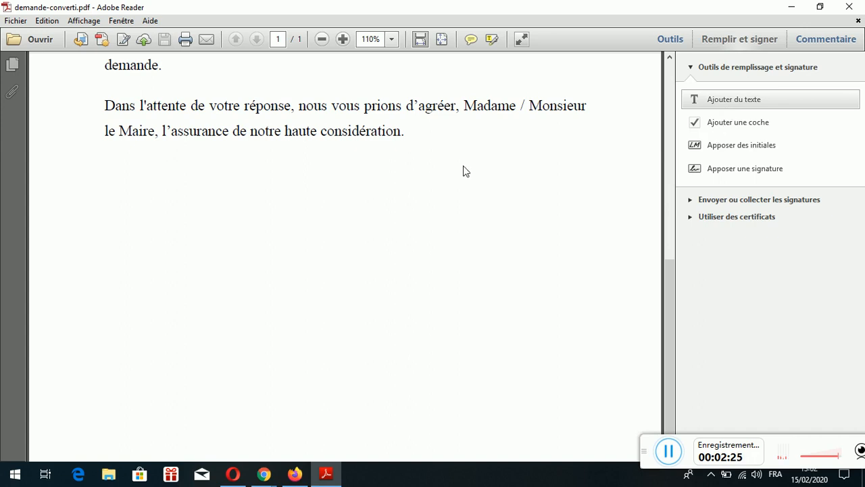
click(415, 133)
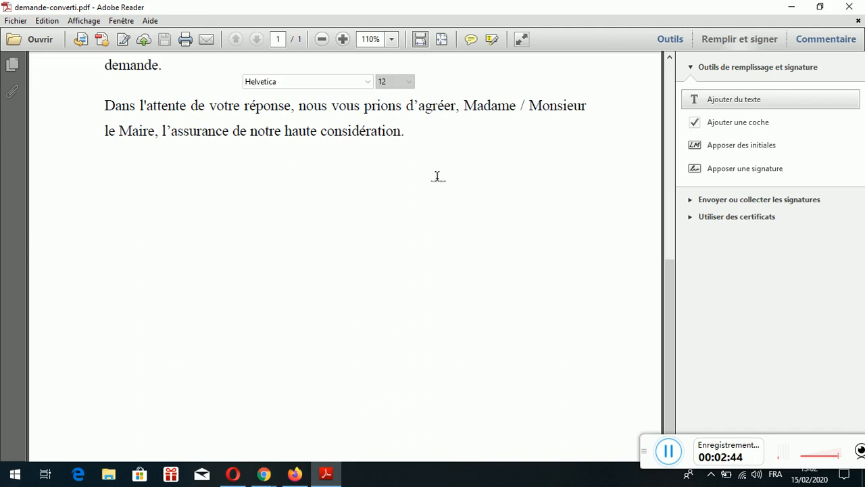
click(414, 139)
text(ffgddffgfgf)
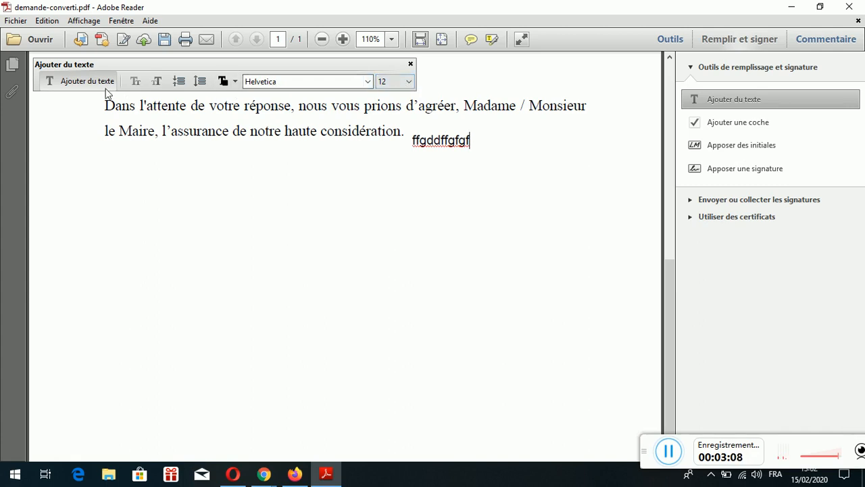
Close the floating text toolbar and delete the text added after the closing sentence
click(410, 64)
double_click(429, 136)
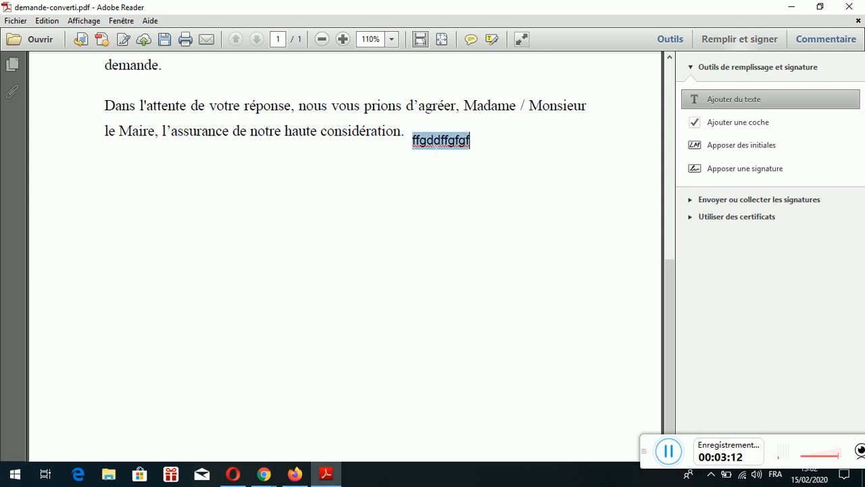
key(Delete)
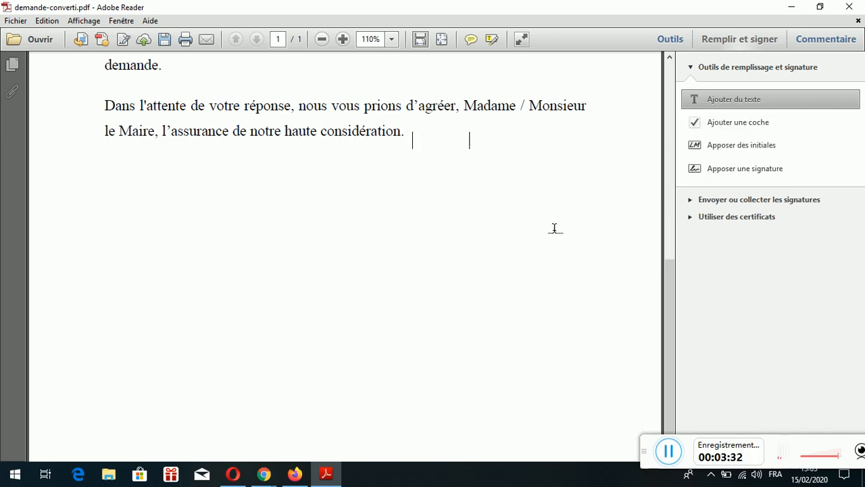
Try creating typed initials for the document, and cancel without accepting them
click(721, 152)
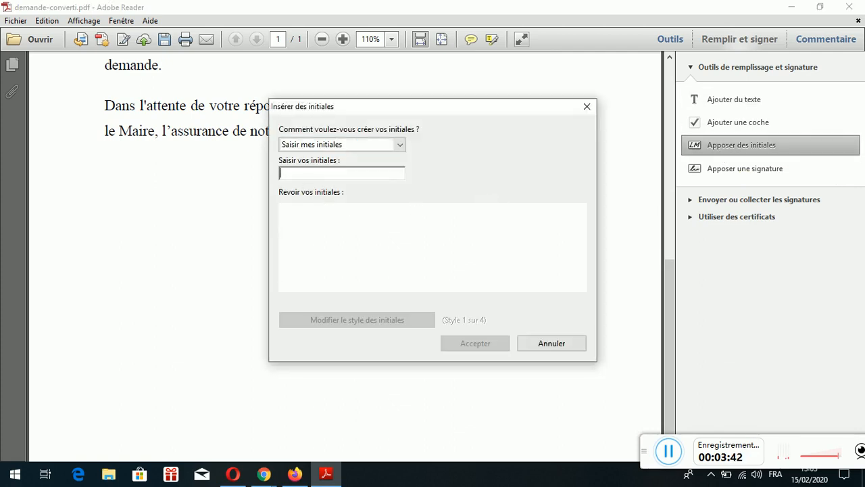
text(mm)
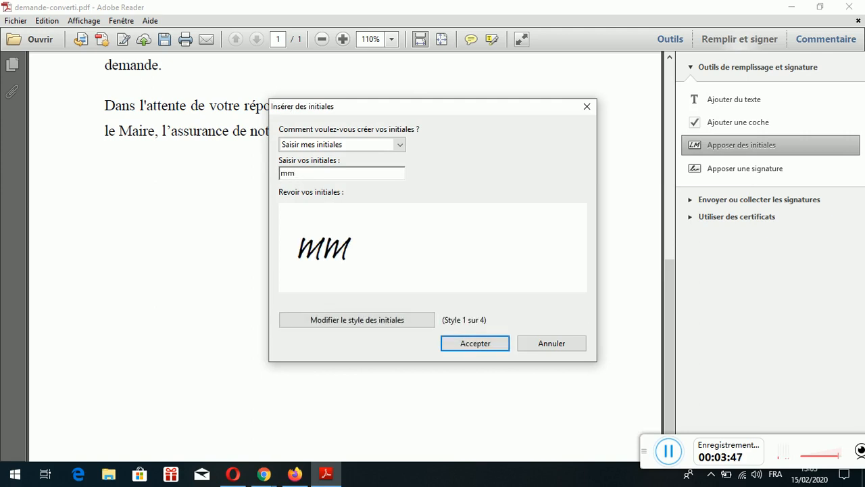
click(539, 345)
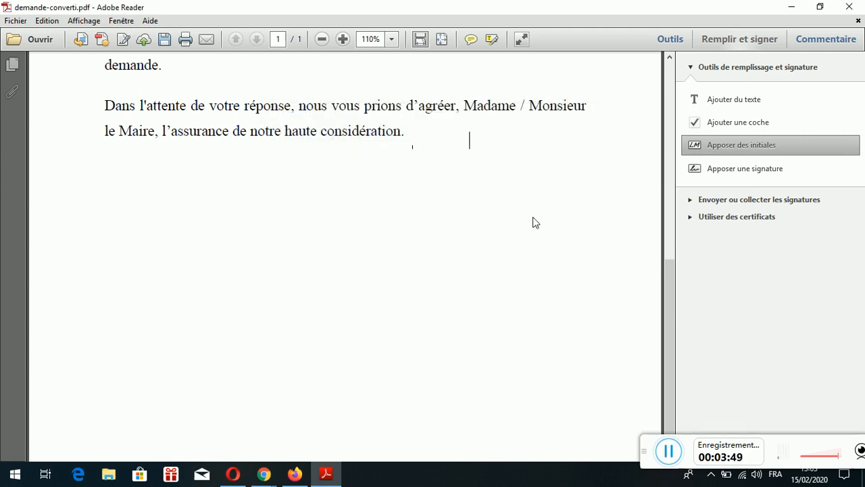
Start a new typed signature and enter the signer's name
click(728, 172)
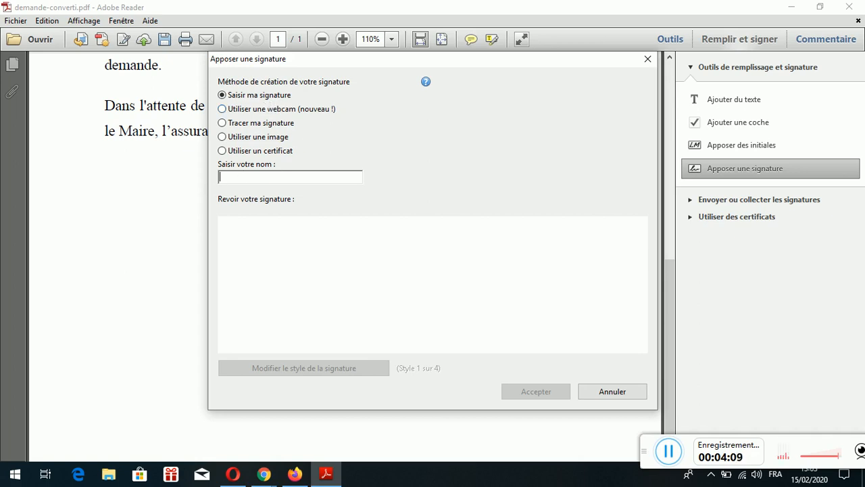
text(merye)
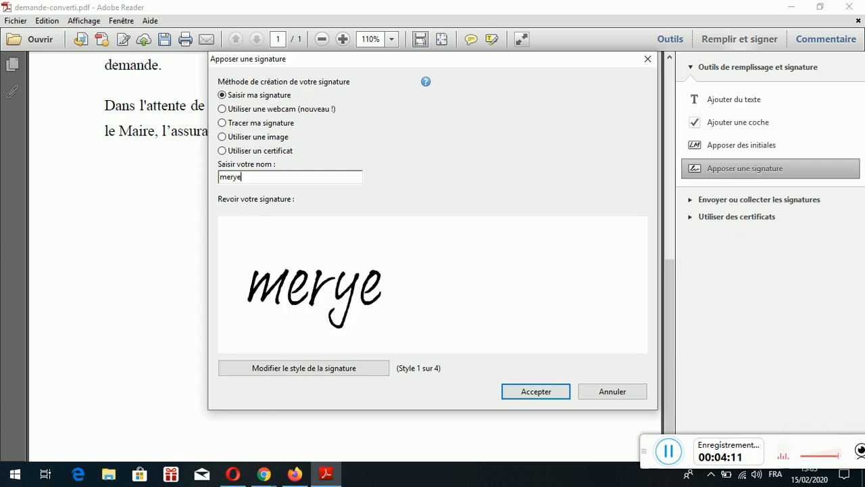
text(m)
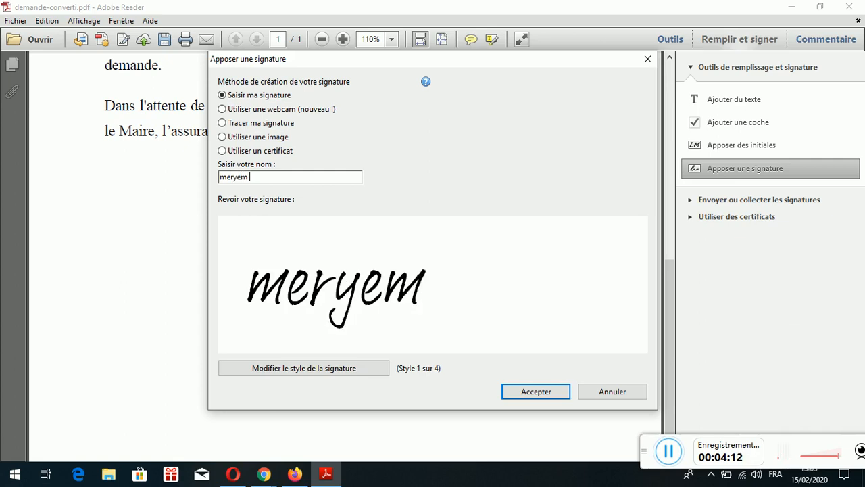
text( m)
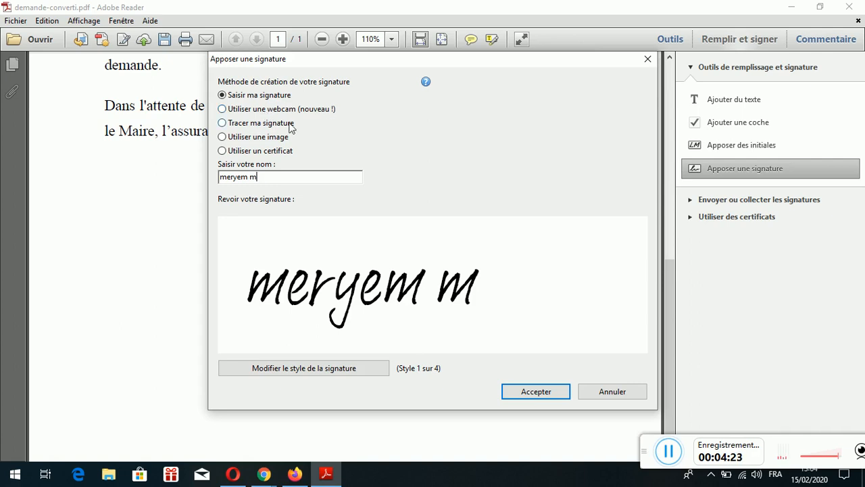
Try the hand-drawn signature method, clear the first stroke, draw two large M letters with an underline, and cancel the signature
click(222, 124)
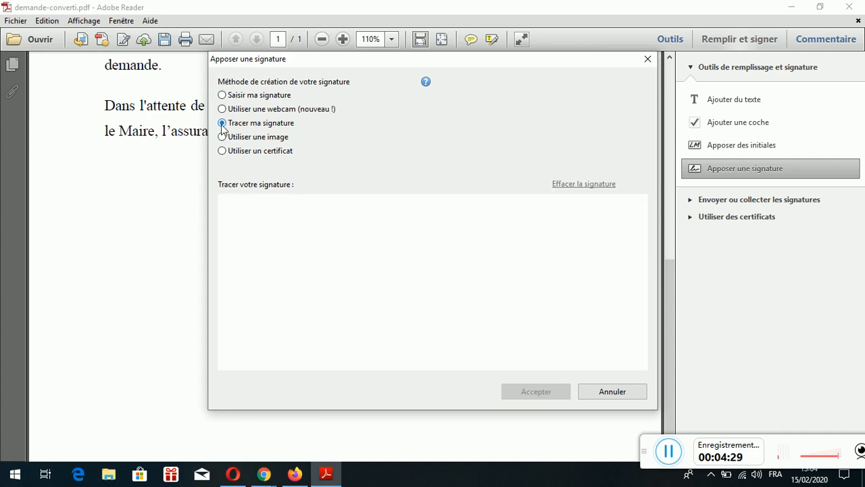
mouse_move(287, 252)
mouse_down()
mouse_move(317, 265)
mouse_move(302, 246)
mouse_up()
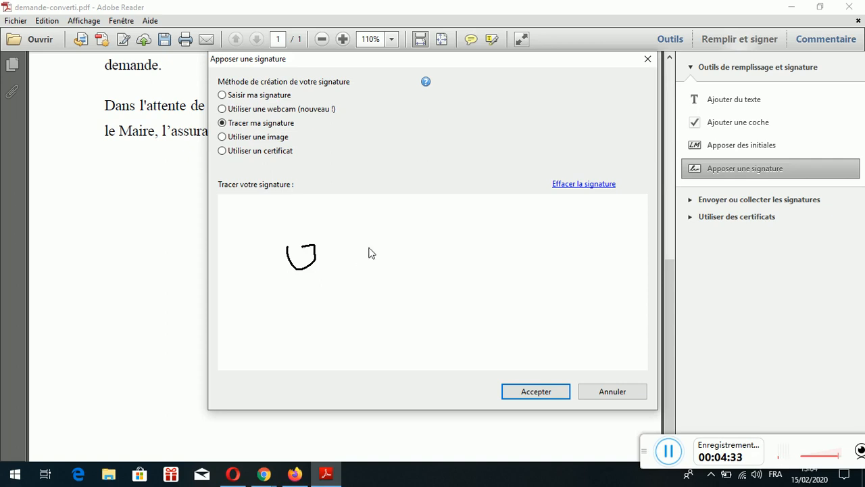
click(597, 186)
mouse_move(286, 271)
mouse_down()
mouse_move(284, 285)
mouse_move(335, 246)
mouse_move(371, 234)
mouse_move(355, 291)
mouse_move(396, 272)
mouse_move(439, 267)
mouse_move(469, 285)
mouse_move(492, 284)
mouse_move(518, 251)
mouse_up()
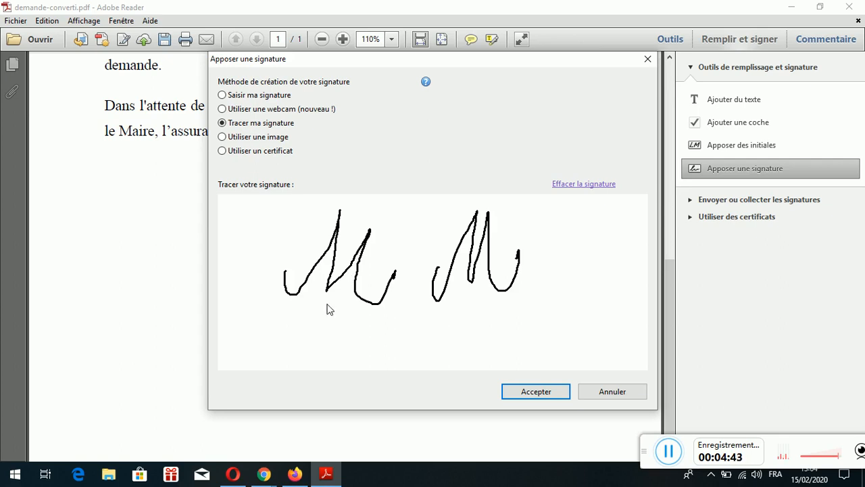
mouse_move(348, 321)
mouse_down()
mouse_move(348, 307)
mouse_move(416, 357)
mouse_move(397, 305)
mouse_up()
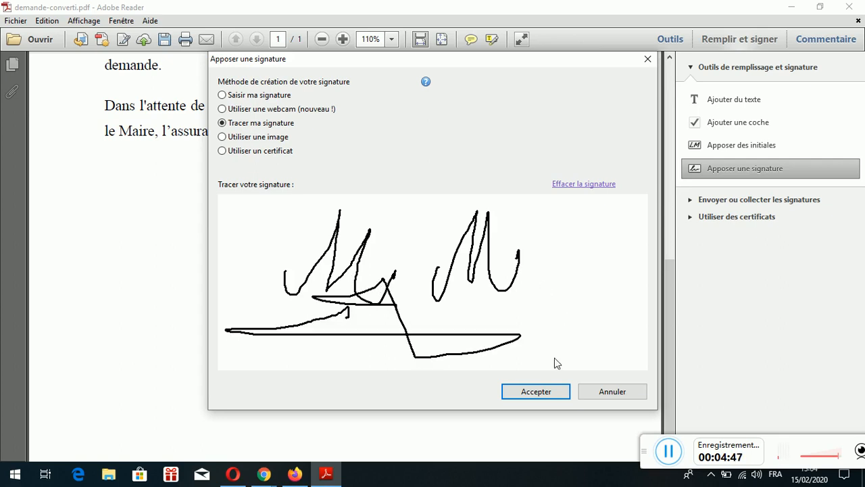
click(602, 392)
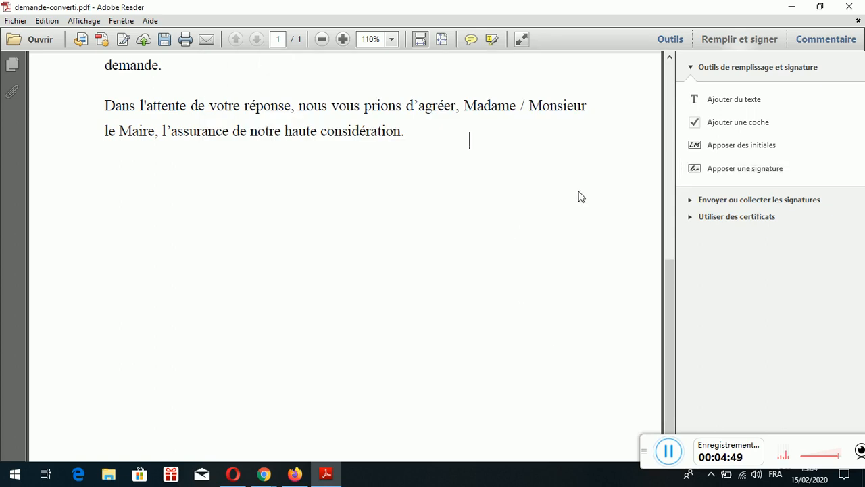
Examine the image and certificate signature methods, including the file browser for choosing a signature image
click(711, 172)
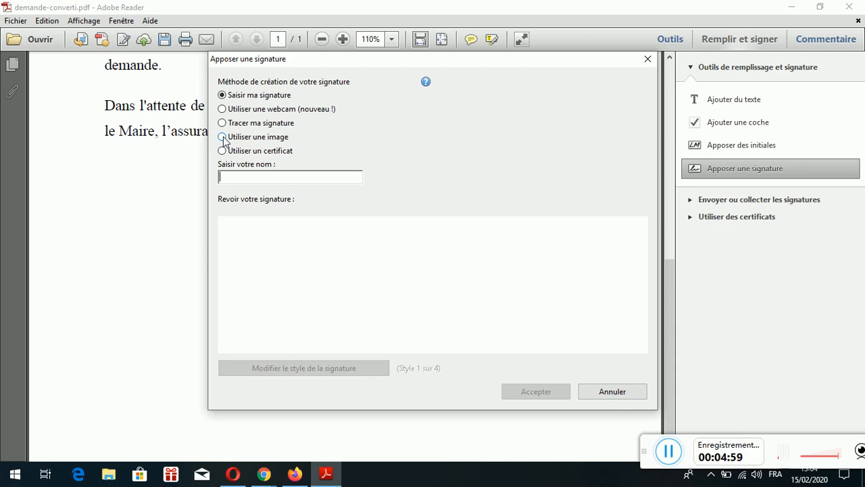
click(223, 138)
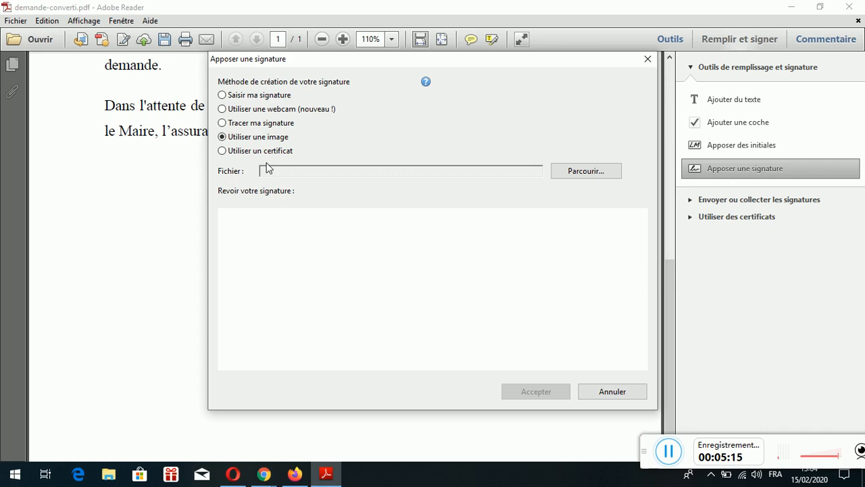
click(223, 151)
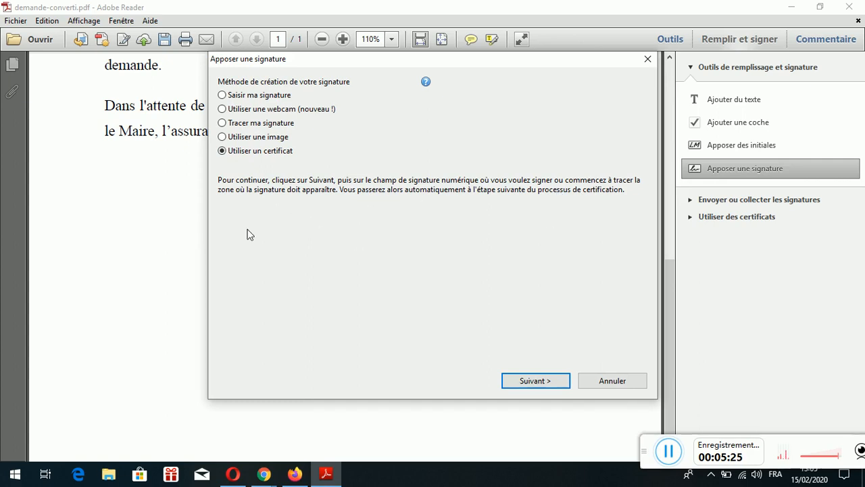
click(222, 138)
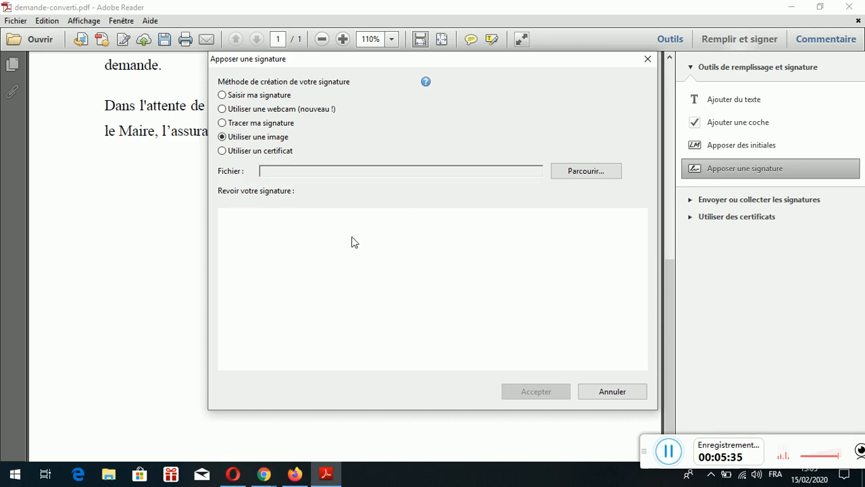
click(572, 173)
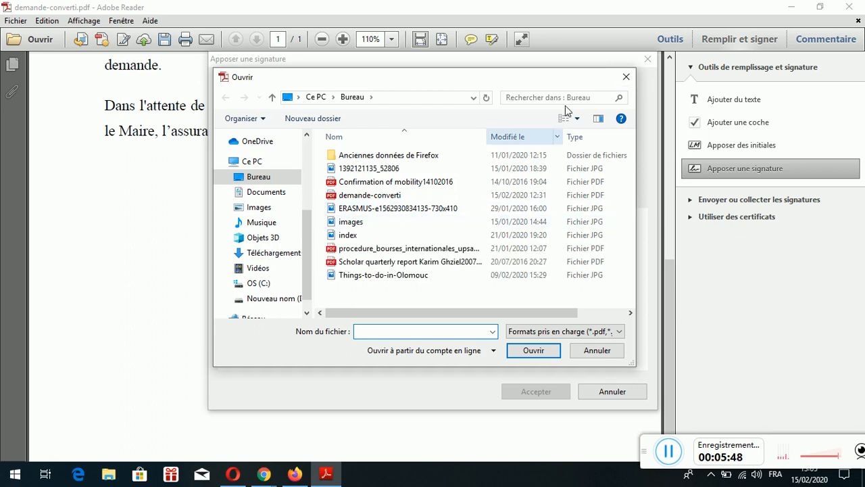
click(625, 76)
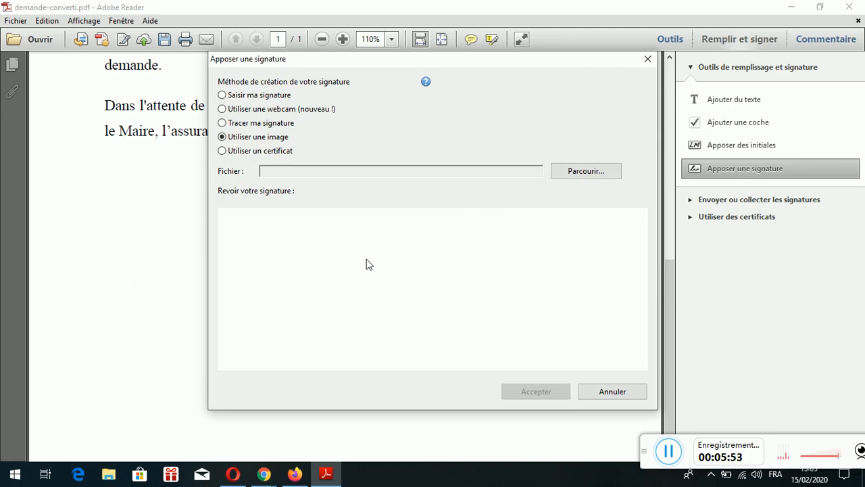
Try drawing another freehand signature across the signature area, and cancel it
click(221, 122)
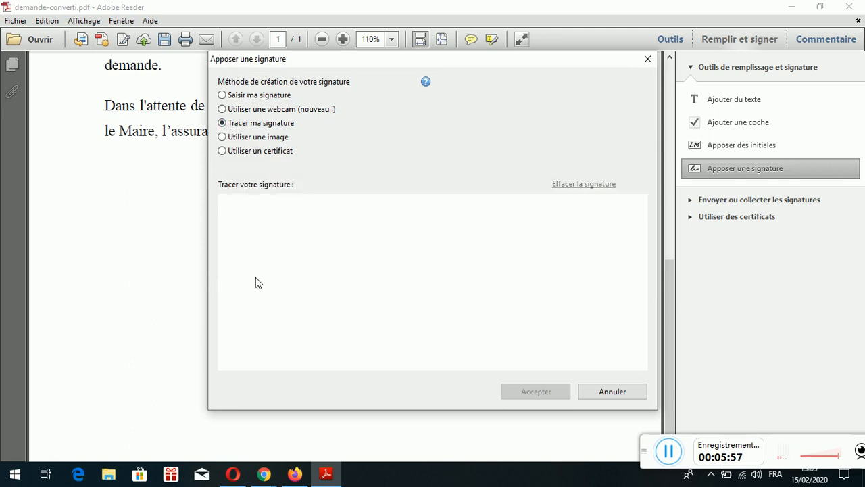
mouse_move(256, 277)
mouse_down()
mouse_move(319, 274)
mouse_move(315, 295)
mouse_move(410, 350)
mouse_move(640, 302)
mouse_up()
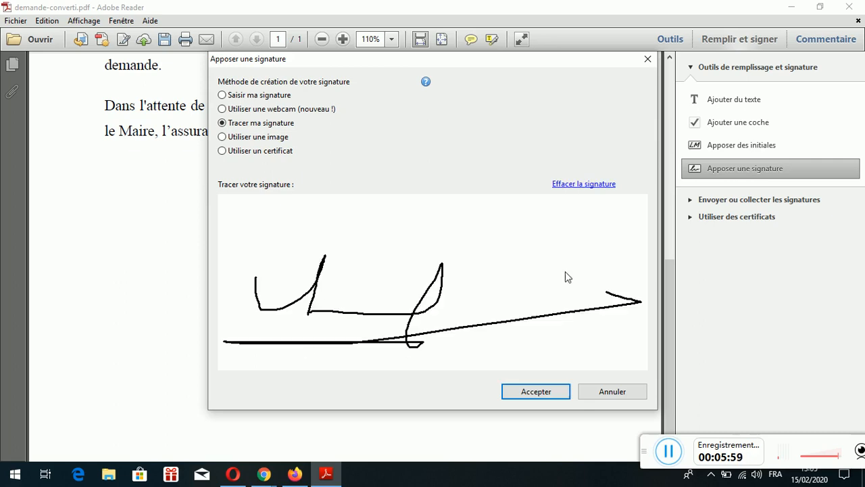
drag(548, 275, 641, 301)
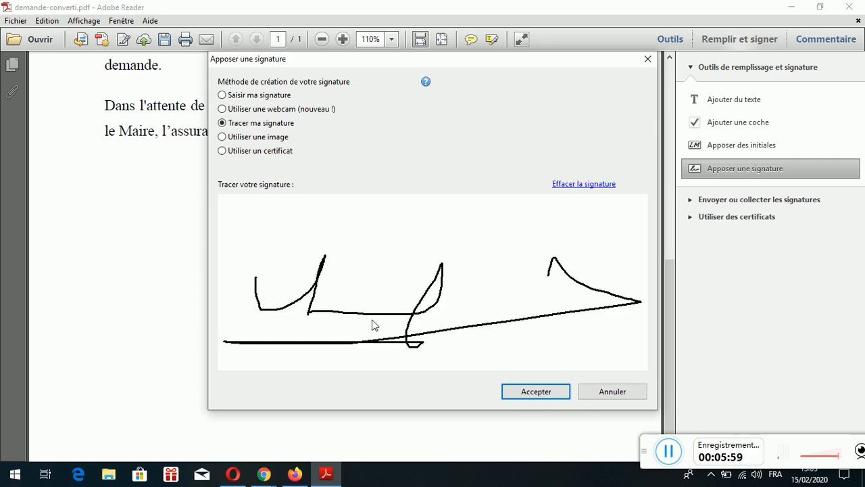
click(612, 391)
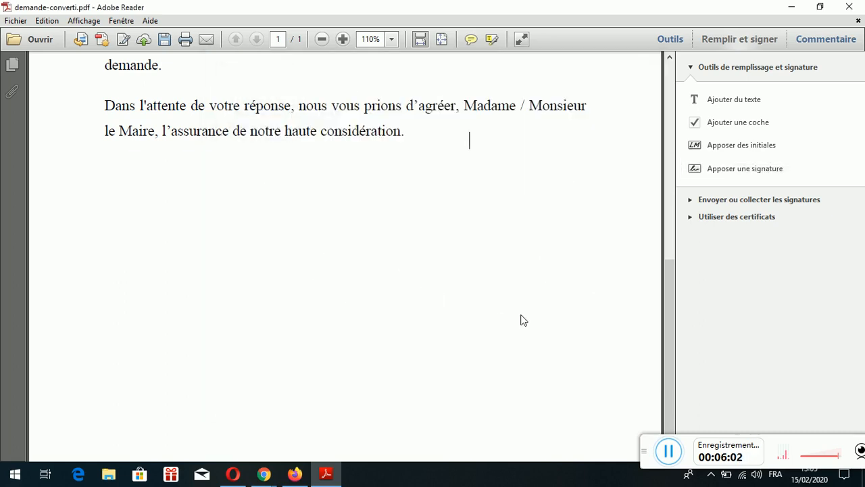
Create a typed signature from the signer's name, cycle through the available styles, and accept it in style 2 of 4
click(712, 171)
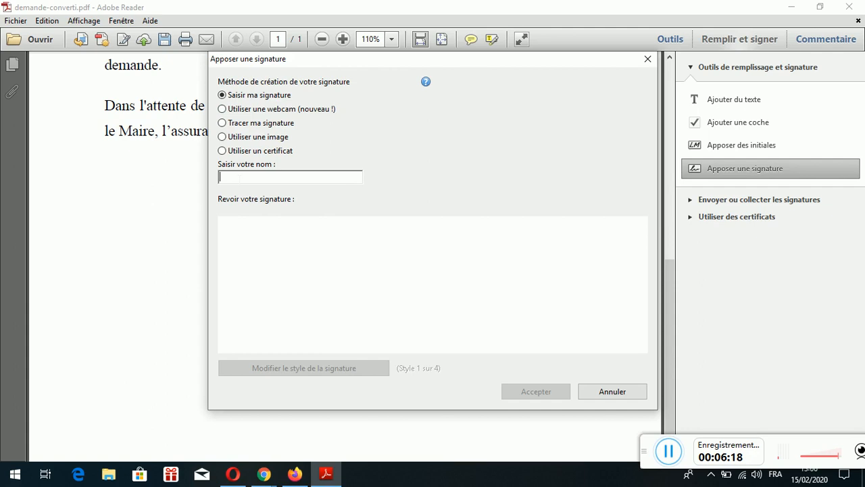
text(meryem)
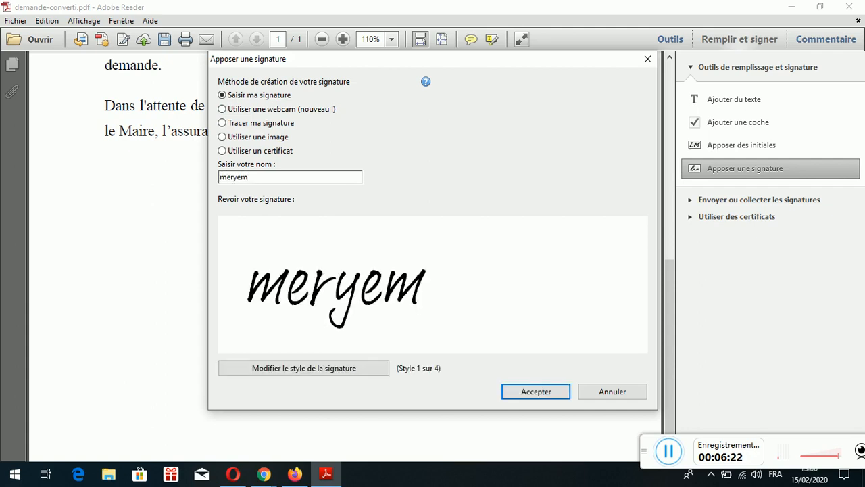
text( m)
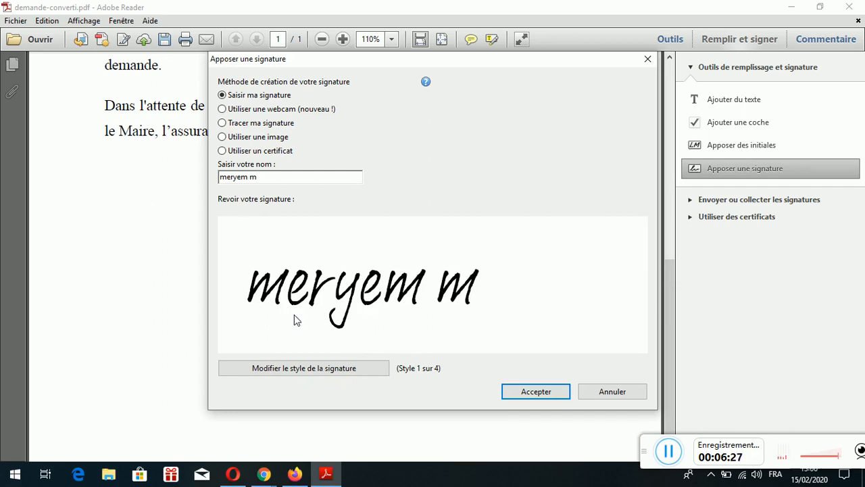
click(315, 375)
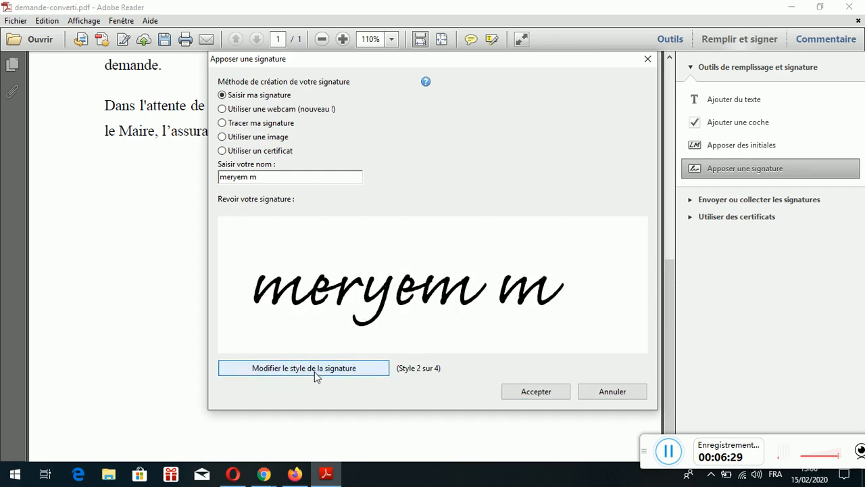
click(315, 375)
click(314, 375)
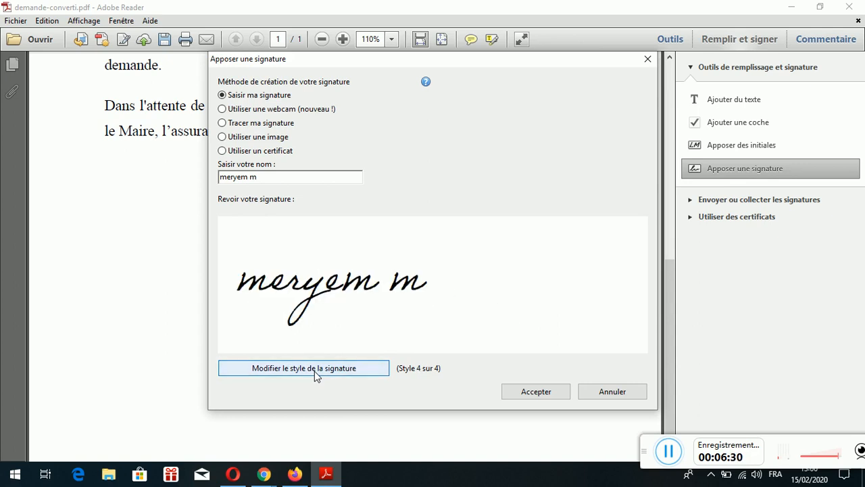
click(315, 376)
click(315, 375)
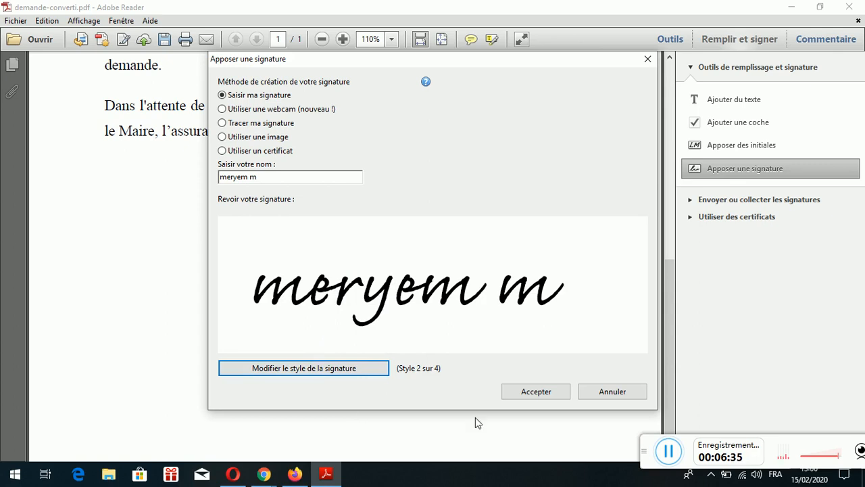
click(521, 393)
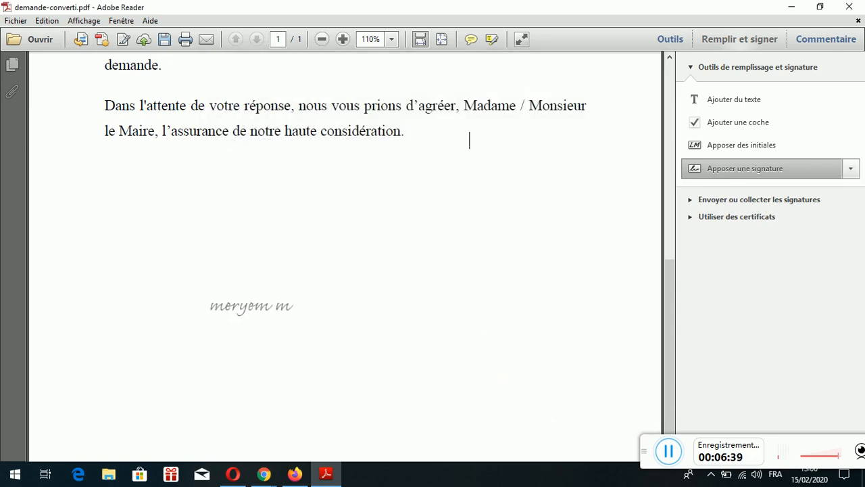
Place the signature below the closing paragraph, moving it toward the right side of the page and enlarging it
click(245, 297)
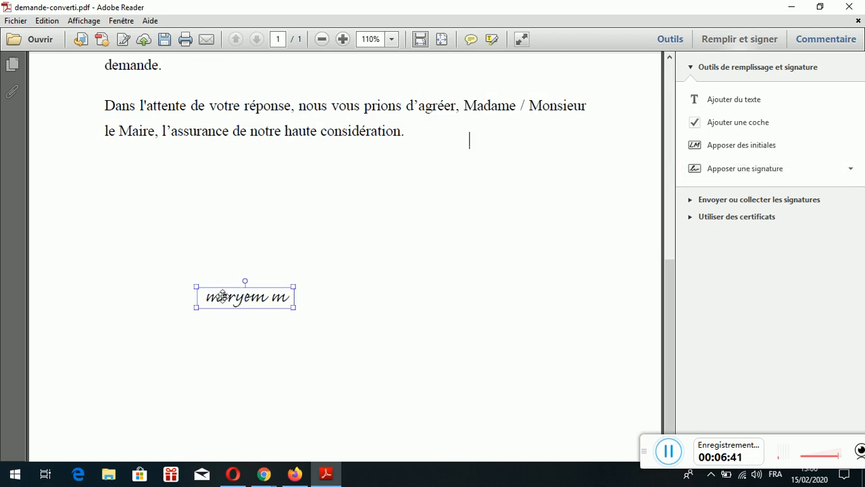
mouse_move(223, 296)
mouse_down()
mouse_move(300, 225)
mouse_move(400, 189)
mouse_move(452, 197)
mouse_move(437, 220)
mouse_move(417, 225)
mouse_up()
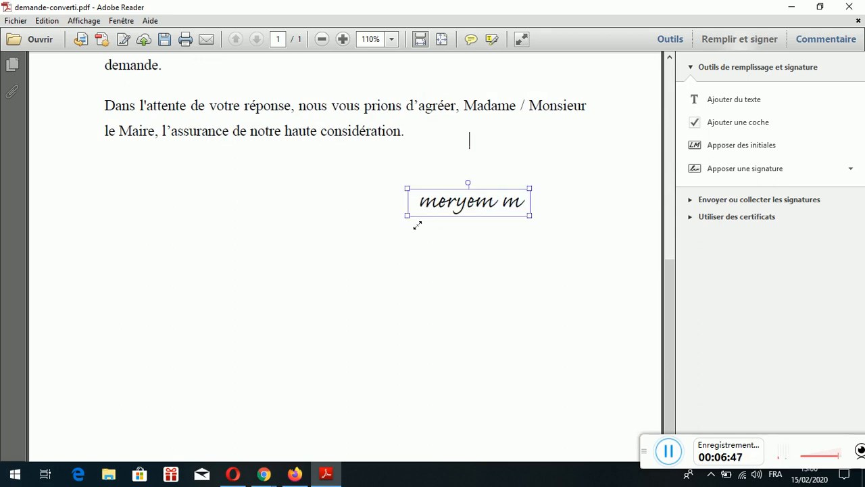
click(407, 167)
click(406, 131)
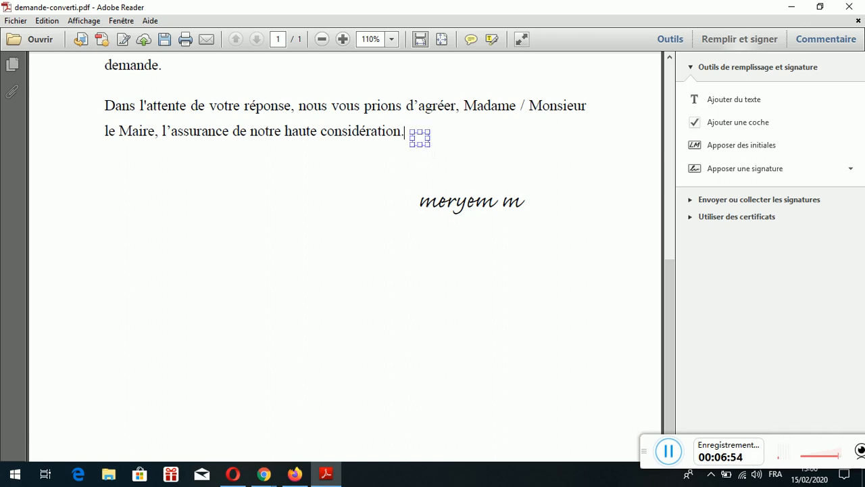
Shrink the placed signature slightly from its lower-left corner, deselect it, and dismiss the text formatting options
double_click(415, 140)
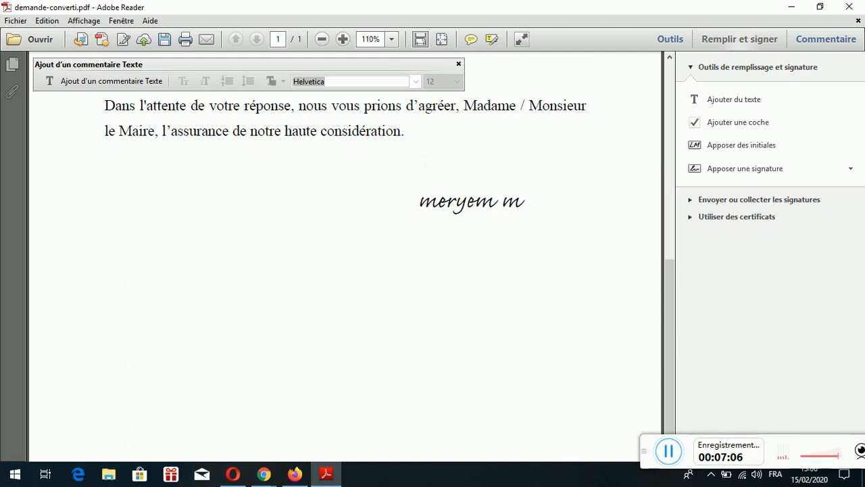
scroll(426, 160, down, 1)
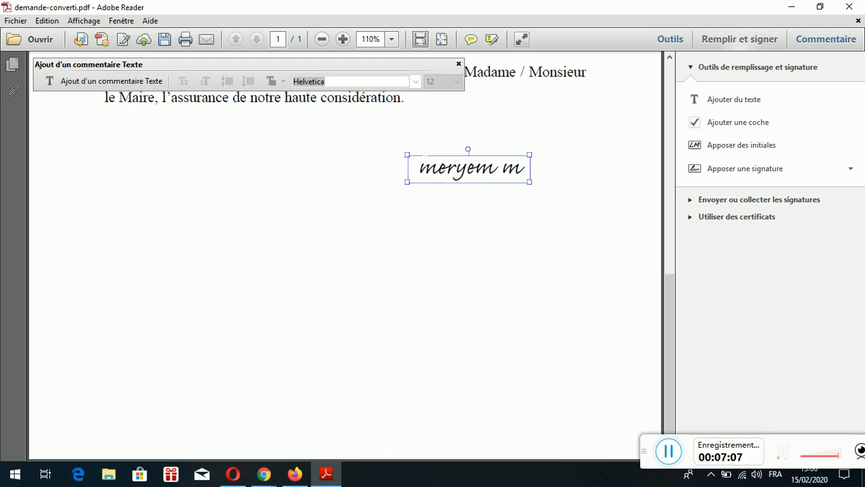
click(428, 142)
click(425, 169)
drag(408, 183, 402, 188)
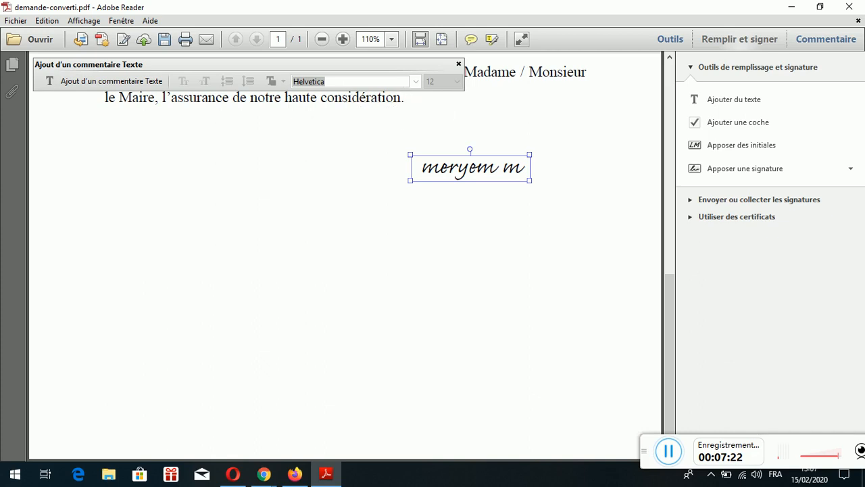
click(413, 127)
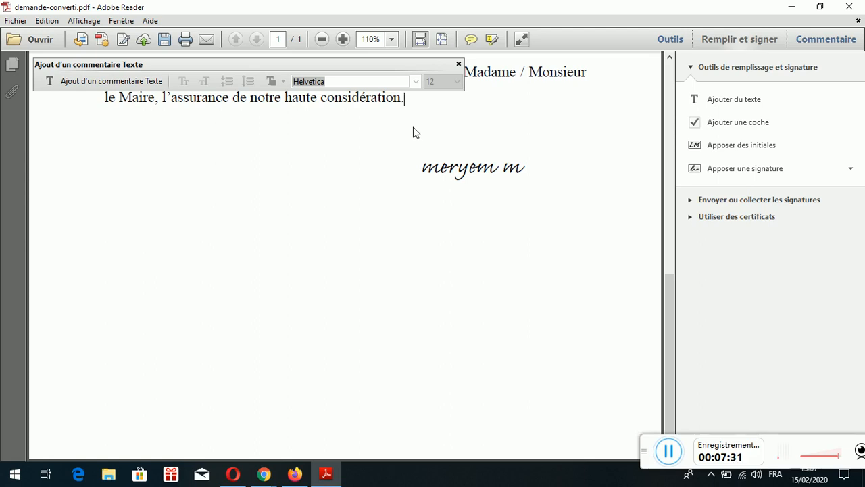
click(458, 65)
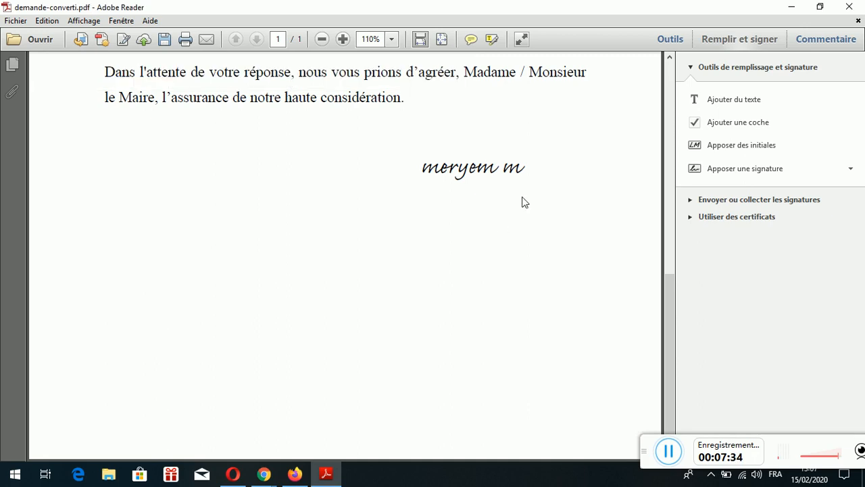
View the annotation tools and the comment list, and return to the letter's first paragraph
click(803, 43)
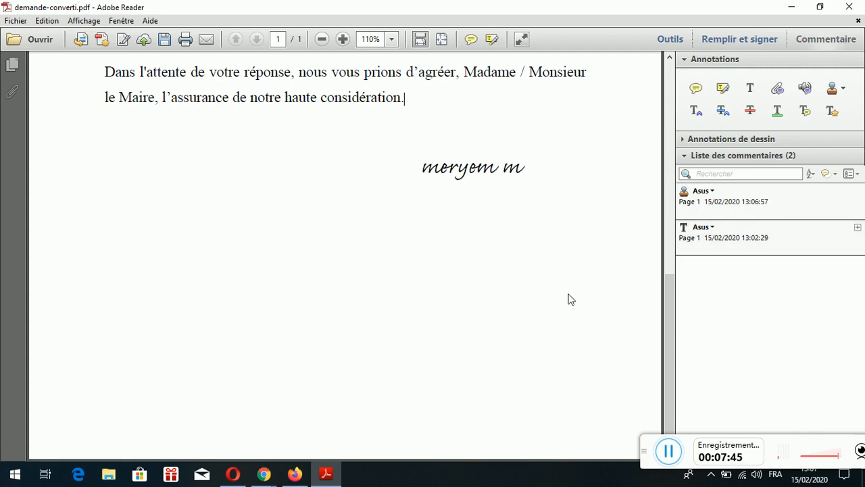
scroll(558, 265, up, 9)
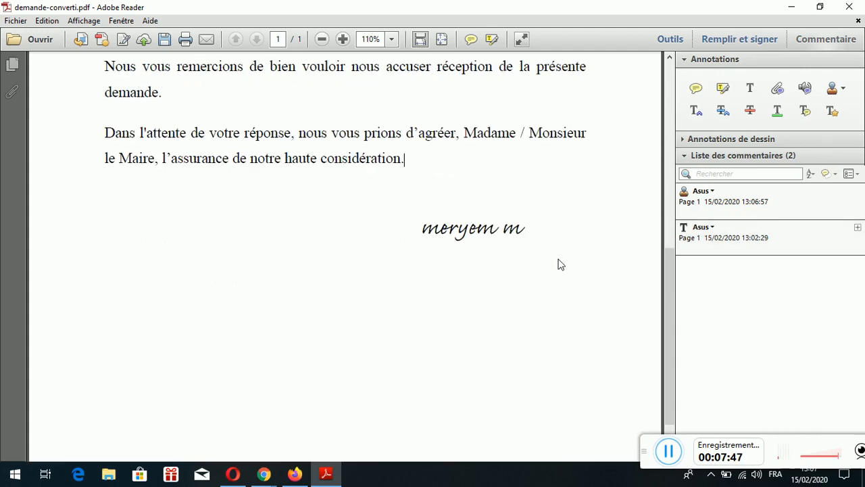
scroll(558, 265, up, 4)
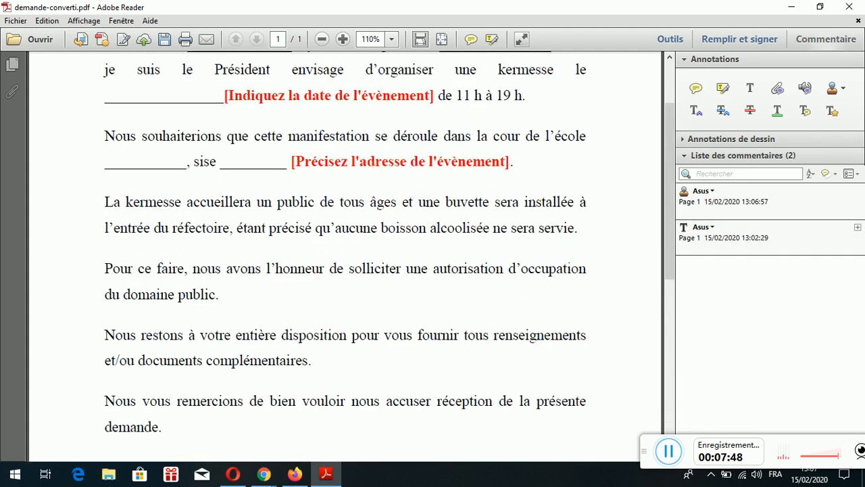
scroll(558, 264, up, 3)
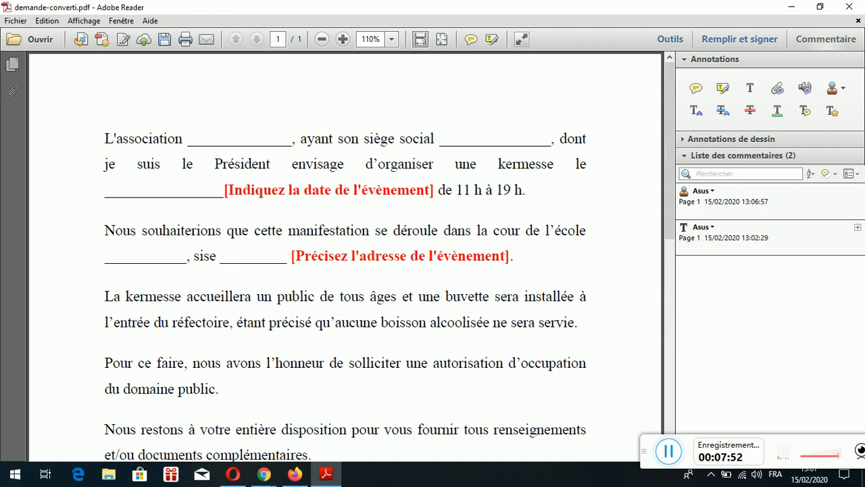
Add the text "xxxxxxx" on the association name blank and "xxxxx" on the registered office blank
click(733, 40)
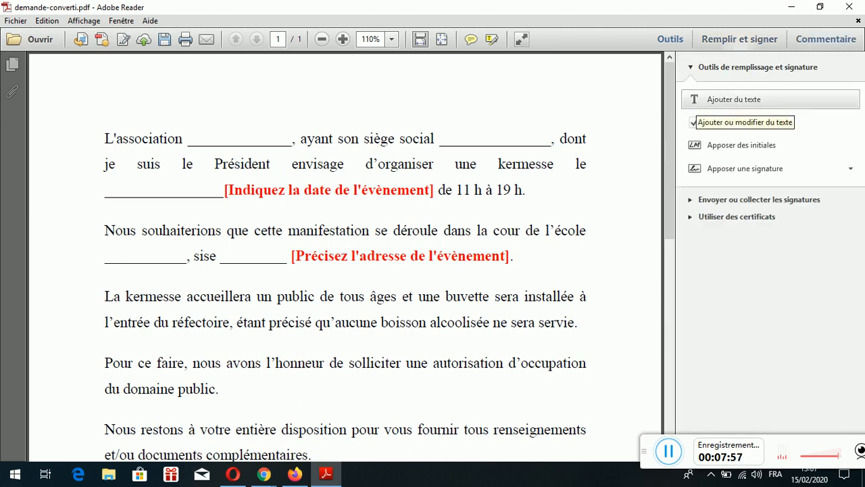
click(690, 102)
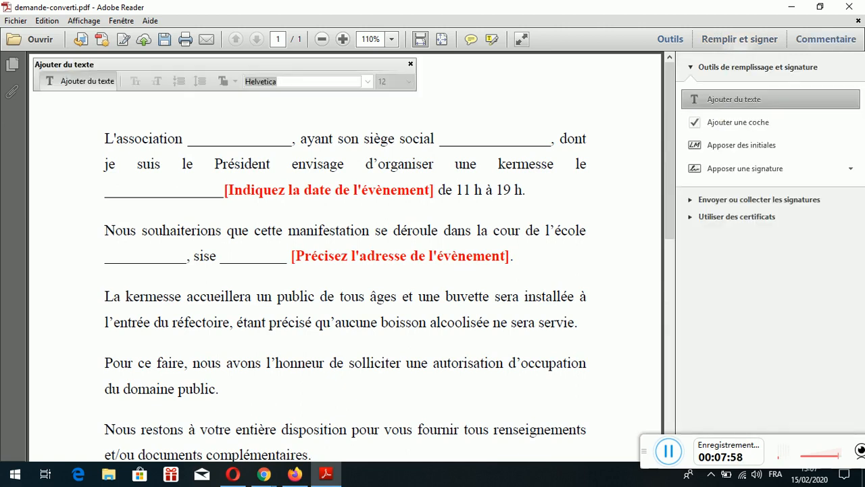
click(217, 144)
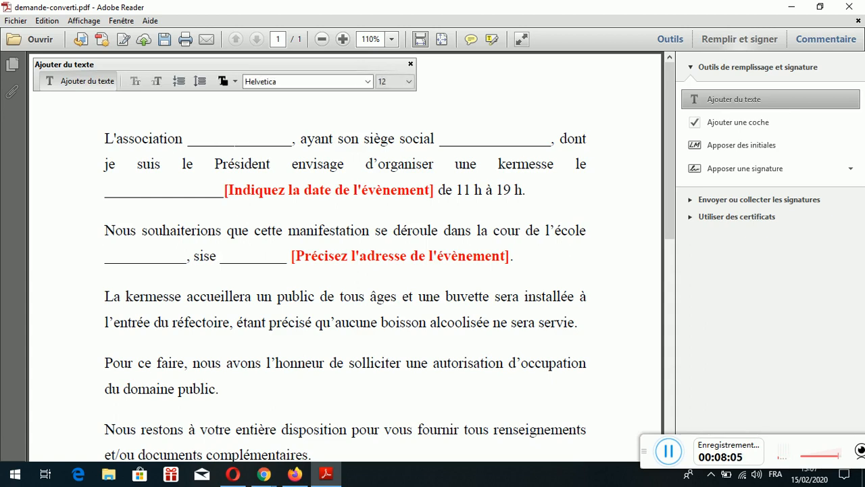
text(xxxxxxx)
click(497, 146)
text(xxxx)
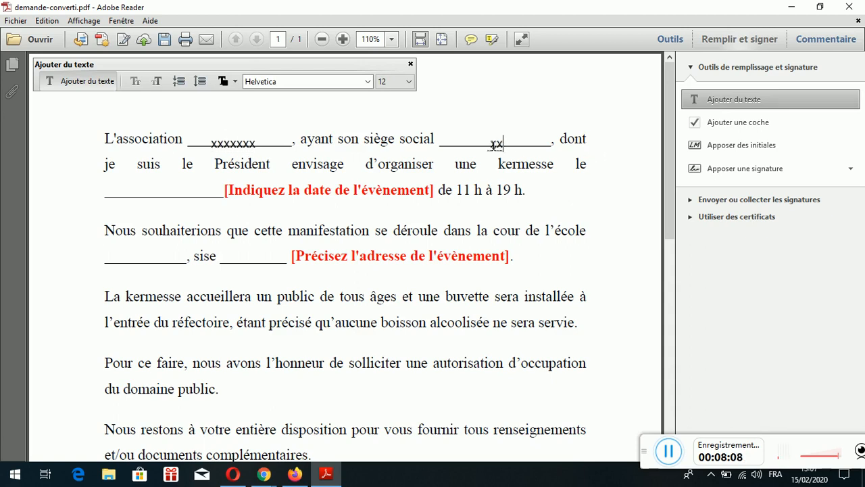
text(x)
Add the event date "15.02.2020" as text near the date blank
click(193, 199)
text(15.)
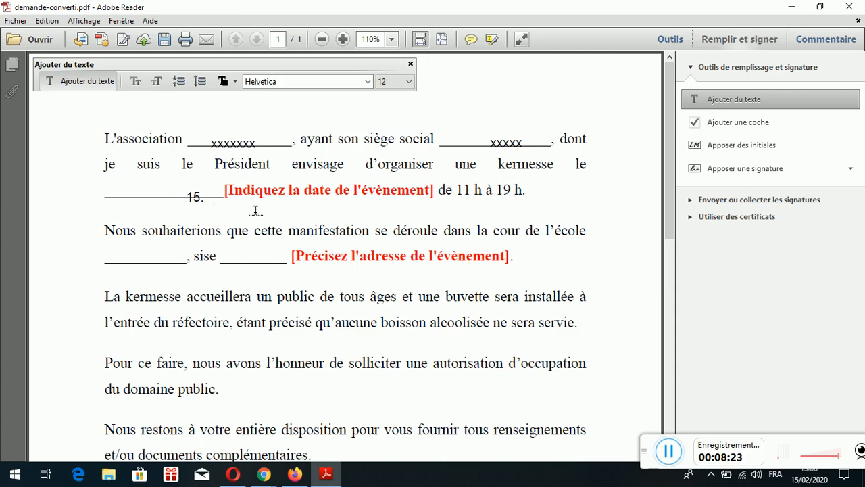
text(02.2020)
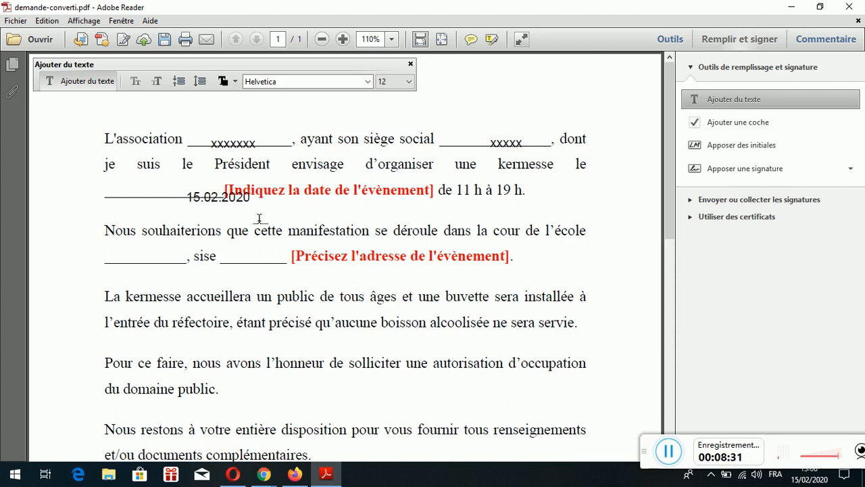
Move the added date text up and to the left so it sits on the event date blank
key(Home)
click(221, 197)
click(370, 203)
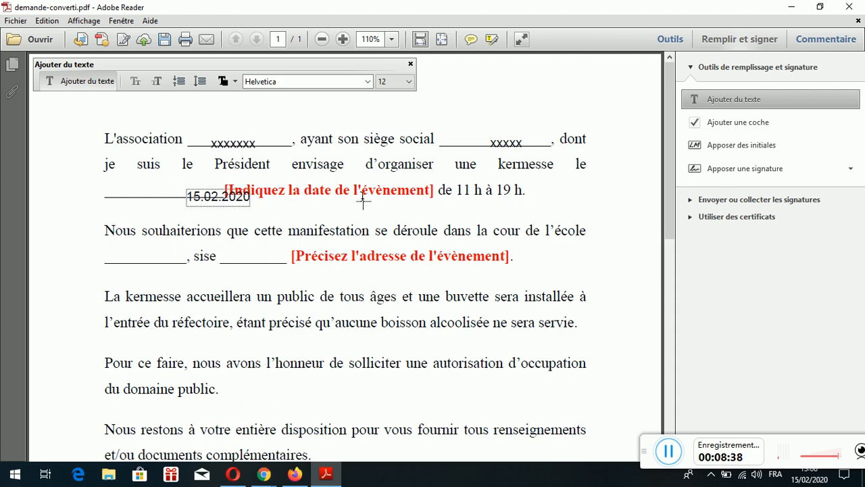
click(363, 200)
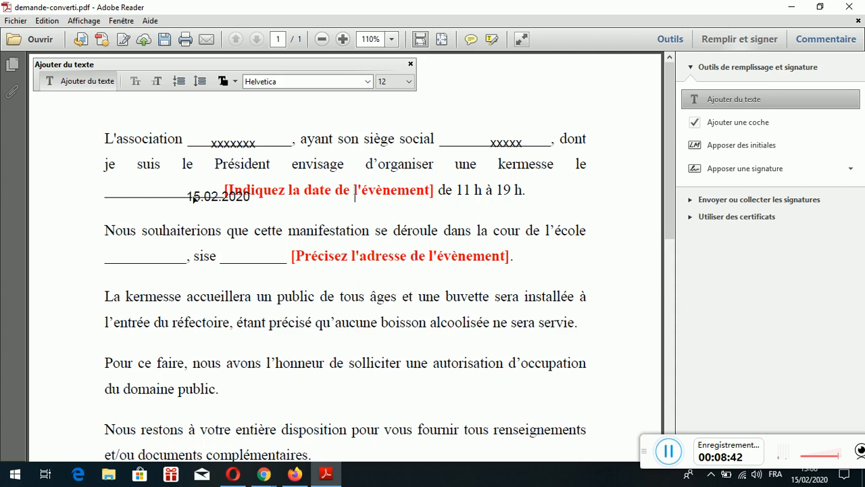
click(410, 64)
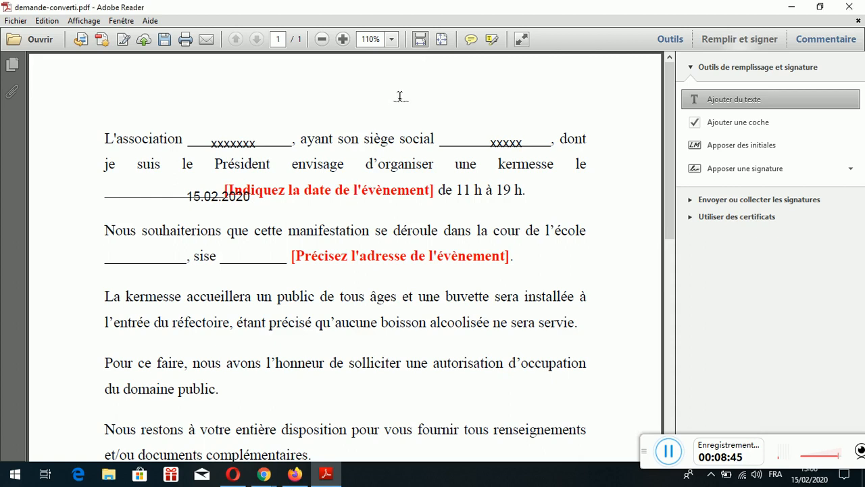
click(354, 197)
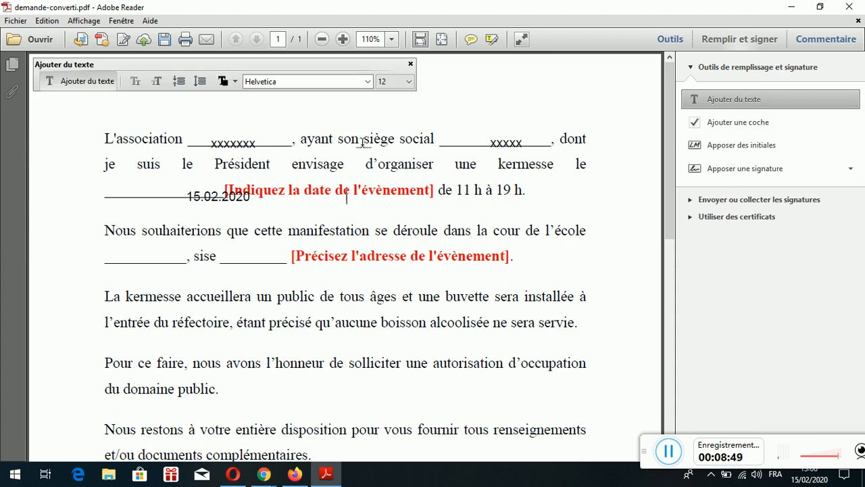
drag(207, 196, 160, 188)
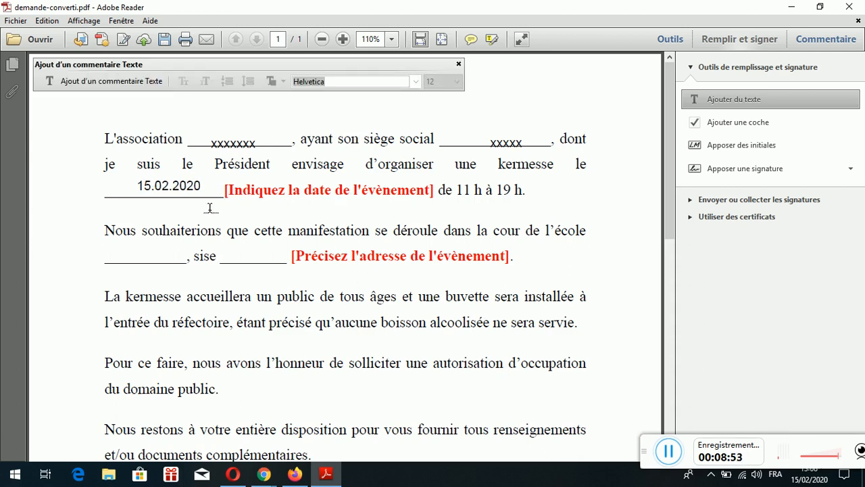
Place text insertion points on the school name and event address blanks, and close the floating text formatting bar
scroll(513, 234, down, 2)
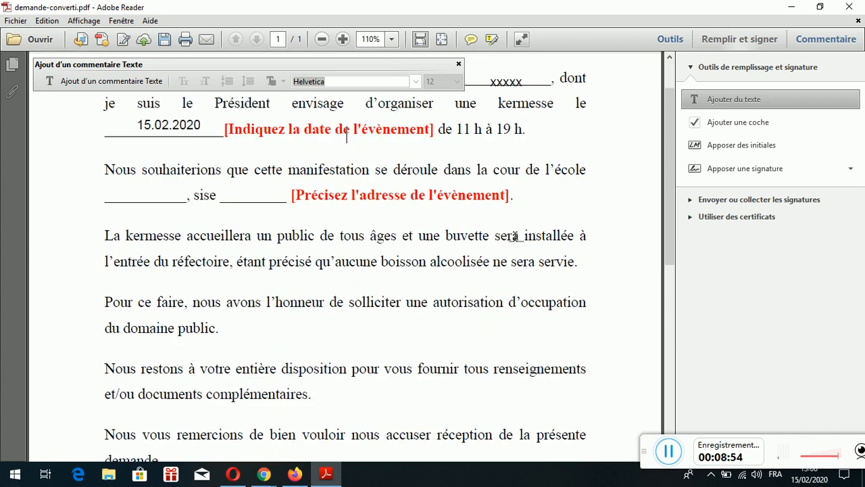
scroll(513, 235, down, 2)
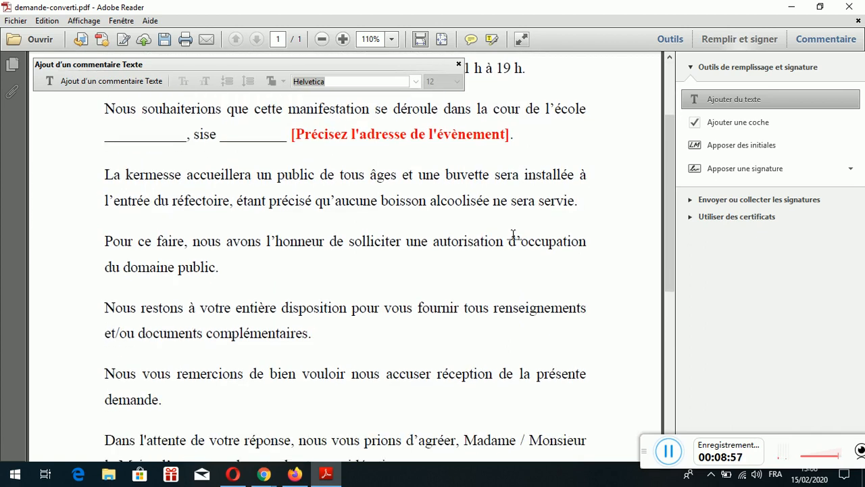
scroll(203, 171, up, 2)
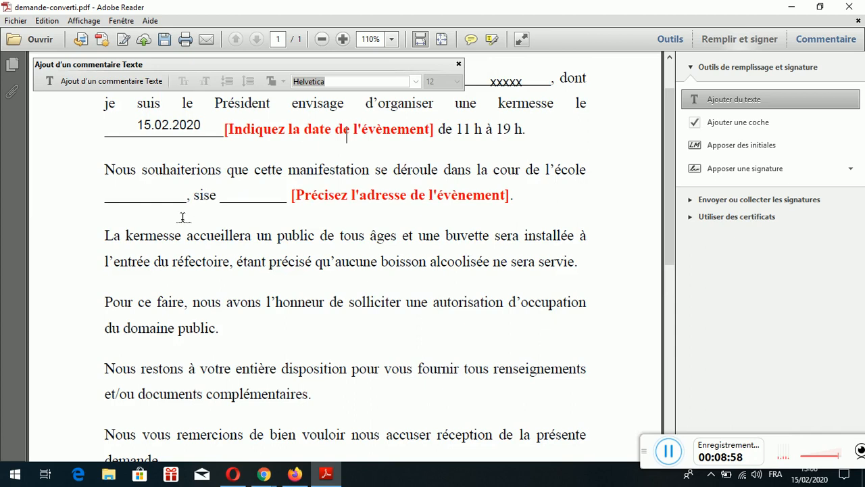
click(151, 197)
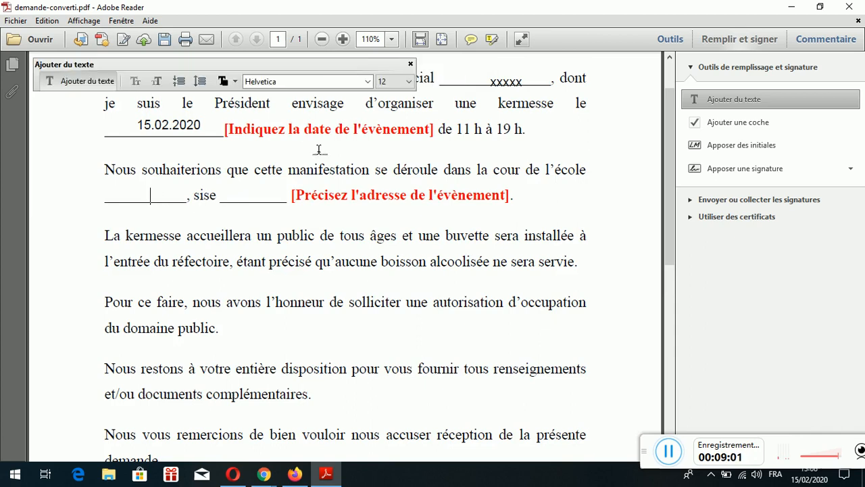
click(228, 201)
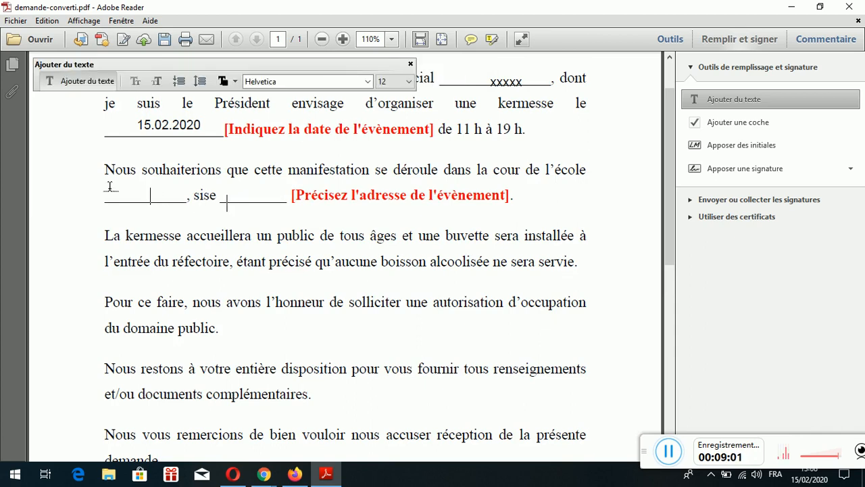
click(410, 64)
Select the signature placed below the letter's closing paragraph
scroll(503, 332, down, 2)
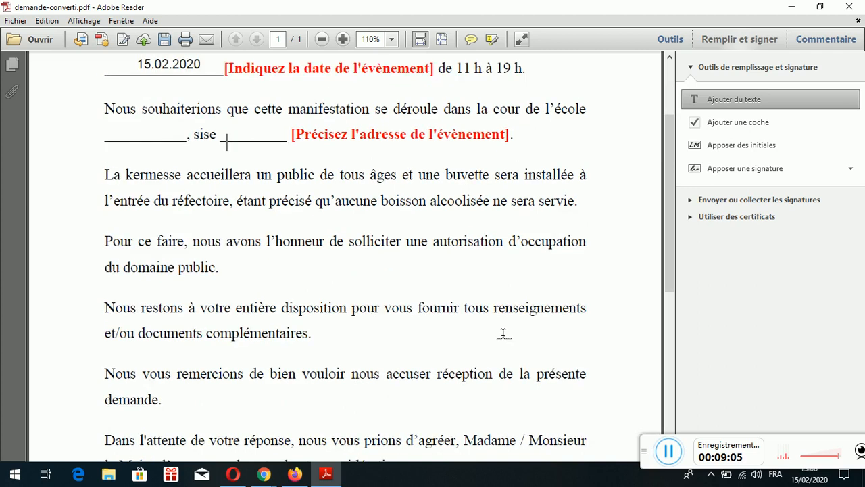
scroll(503, 333, down, 10)
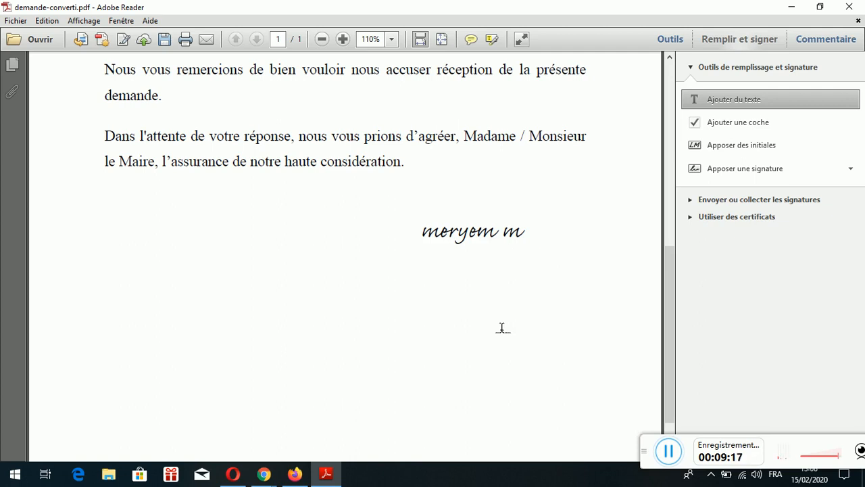
scroll(501, 327, up, 2)
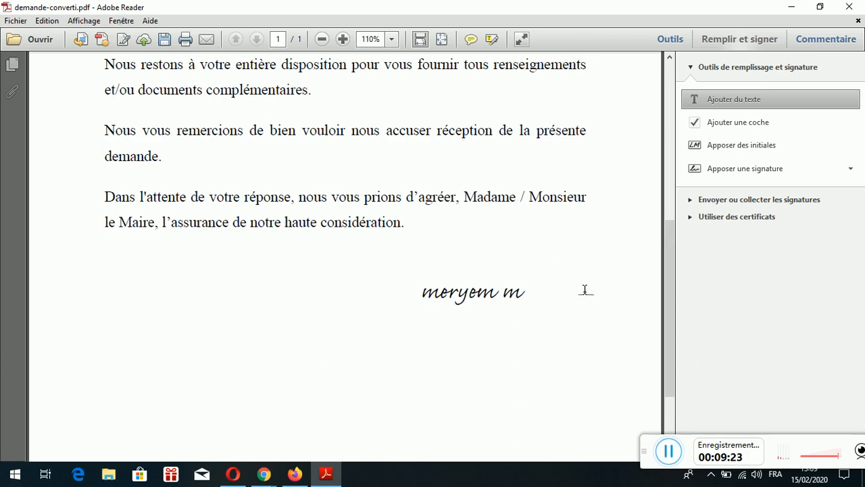
scroll(586, 290, up, 3)
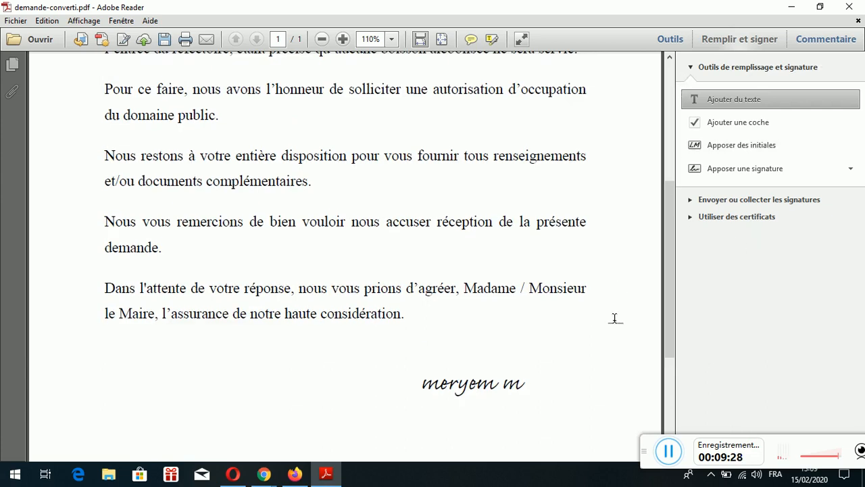
scroll(604, 345, down, 2)
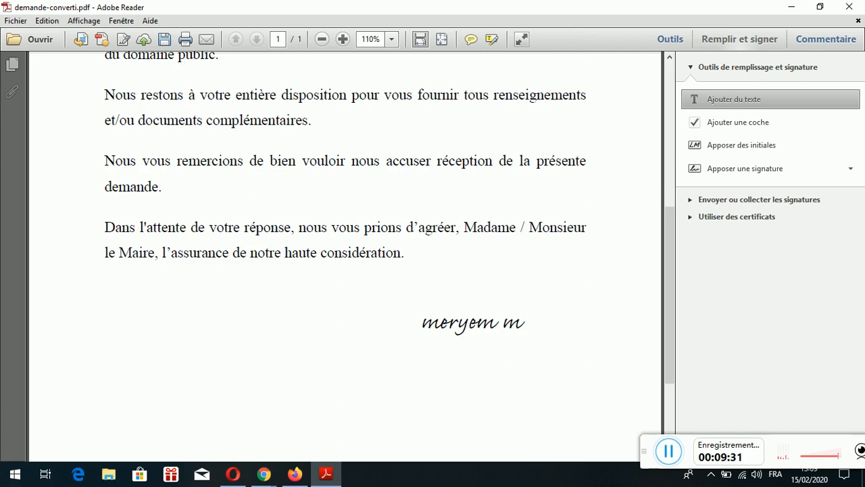
click(484, 324)
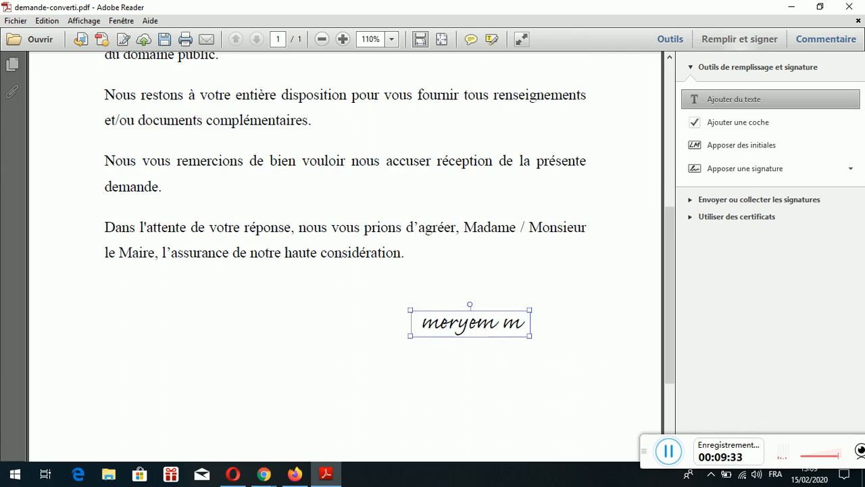